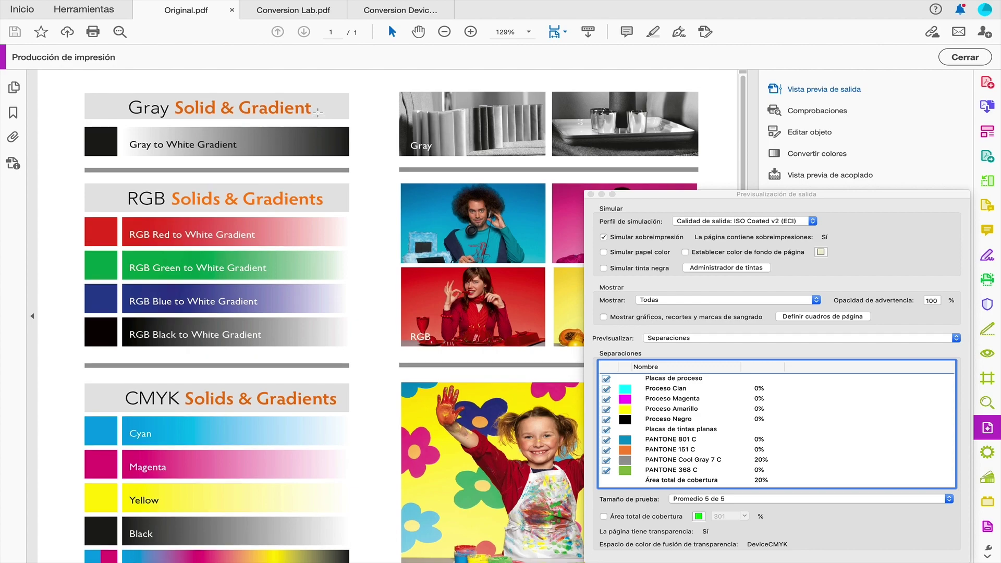
- View Conversion Lab.pdf and Conversion DeviceLink.pdf, and return to Original.pdf
click(280, 12)
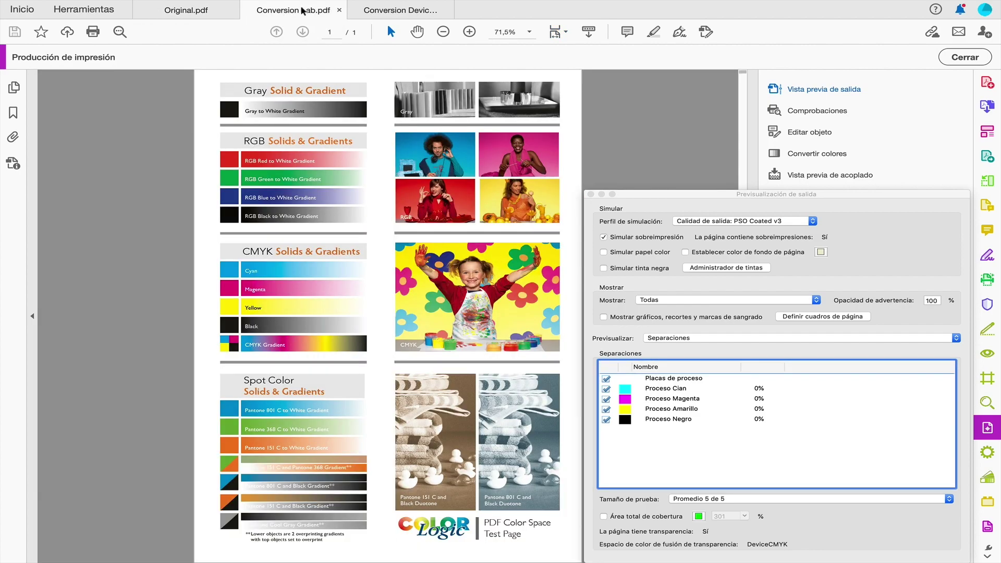
click(383, 10)
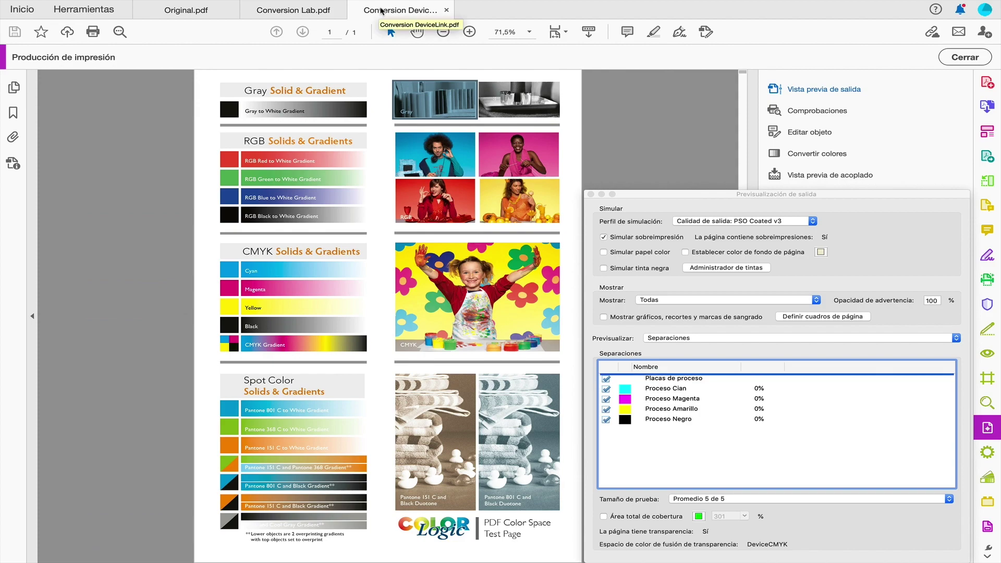
click(201, 16)
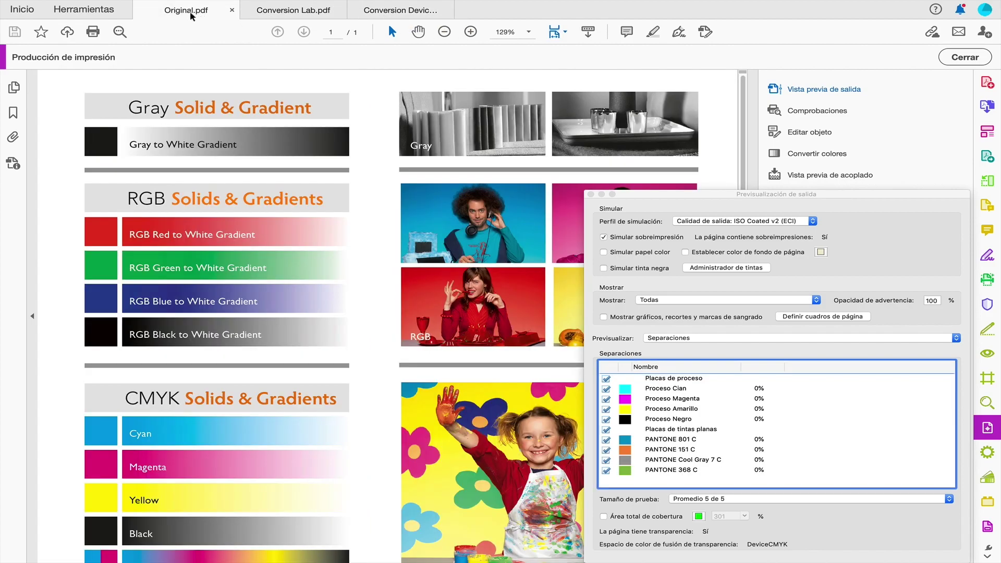
- Examine the ink separation percentages of the RGB images and the CMYK gradients in Original.pdf
mouse_move(473, 214)
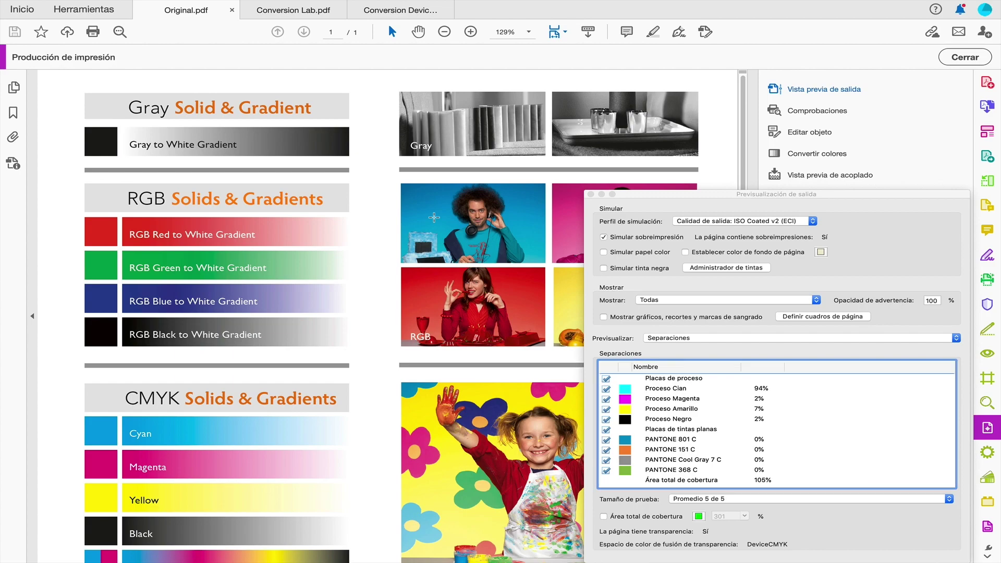
scroll(418, 348, down, 5)
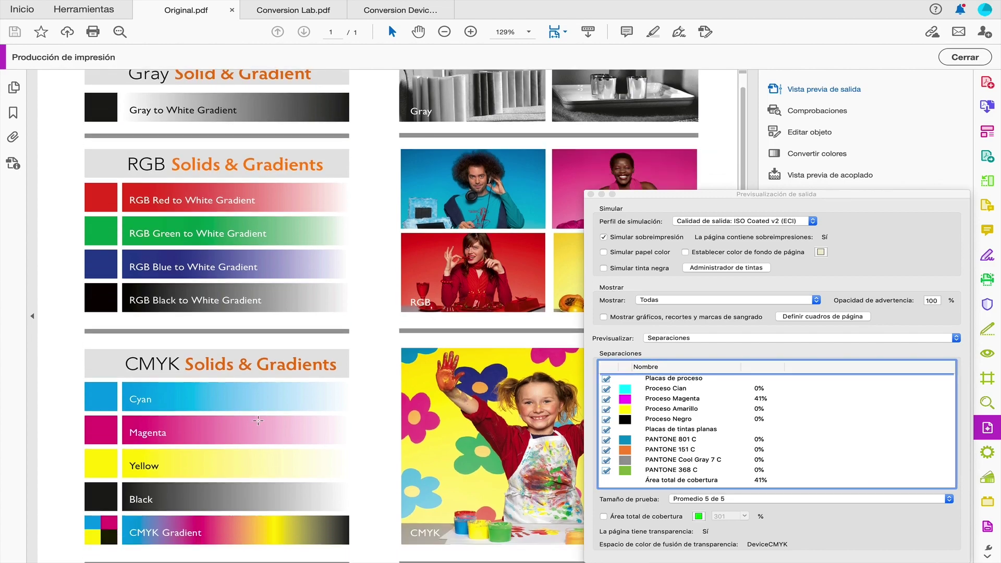
scroll(258, 421, down, 3)
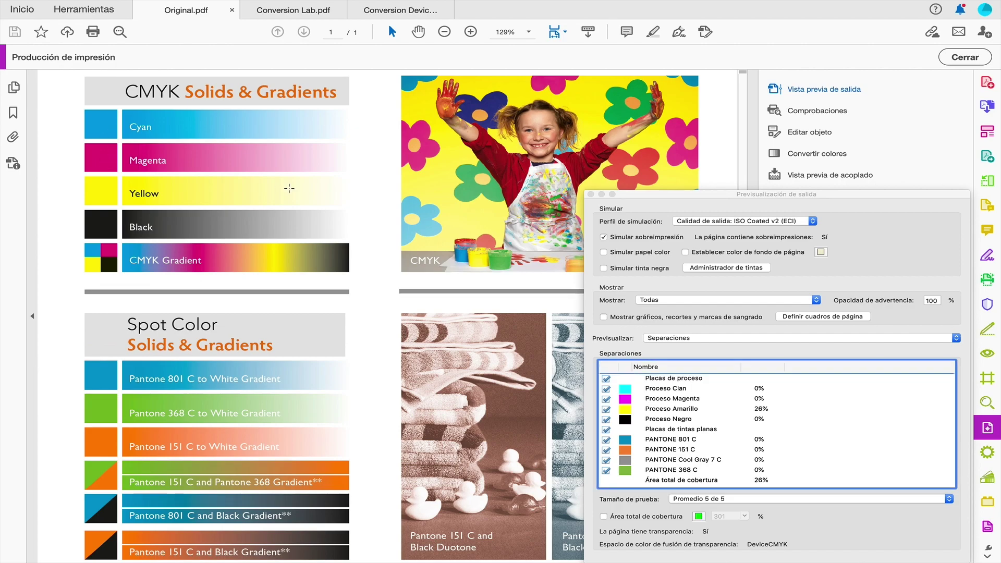
scroll(289, 189, up, 5)
scroll(289, 188, up, 3)
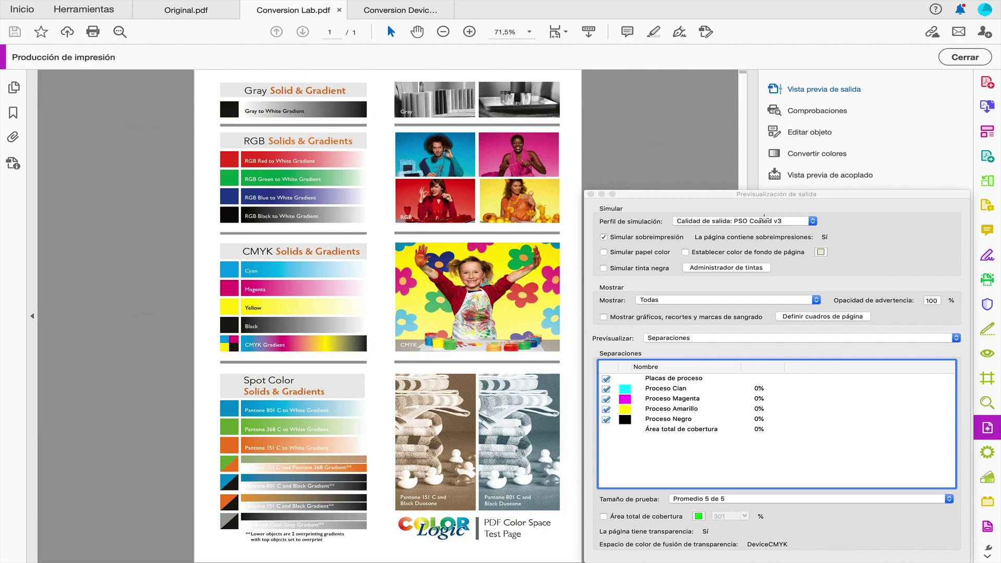
- Check the simulation profile of Conversion Lab.pdf and examine the ink separations of its gray, RGB, CMYK and spot color swatches
click(764, 219)
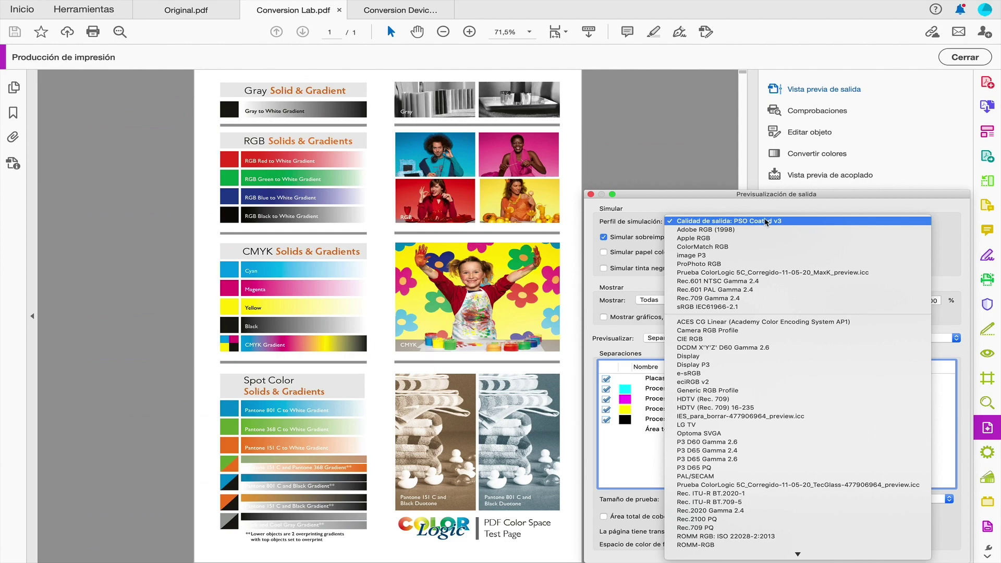
click(633, 126)
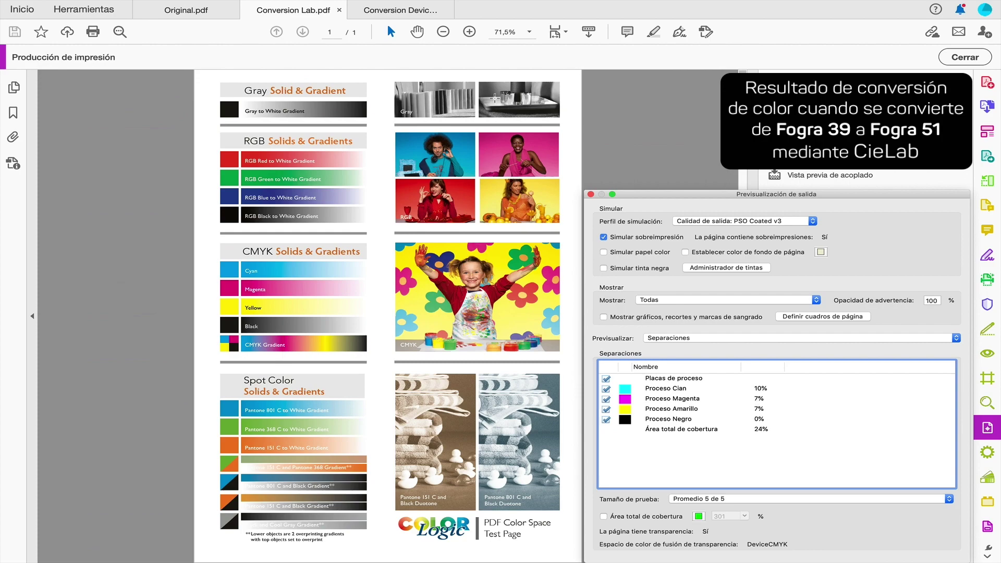
click(469, 32)
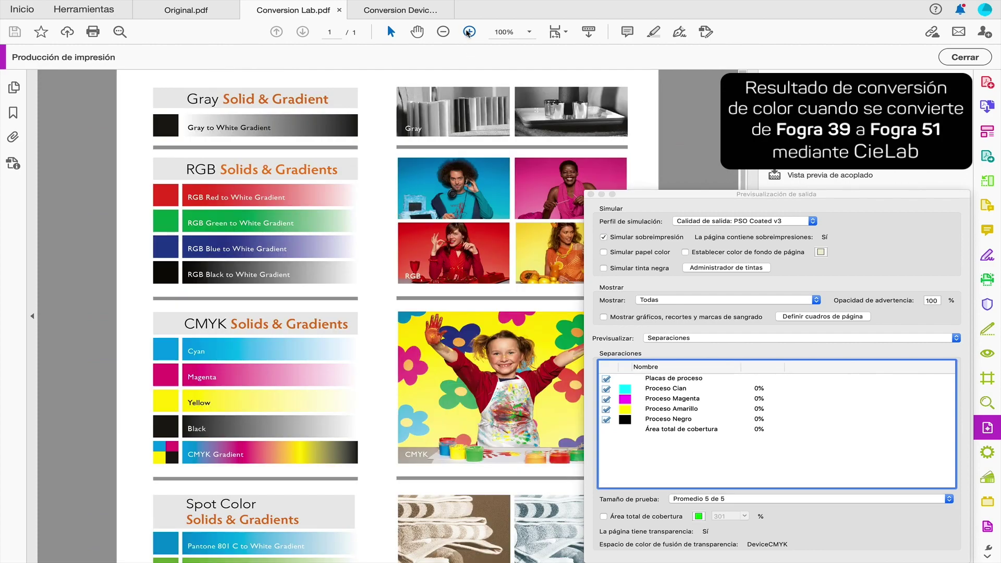
click(469, 32)
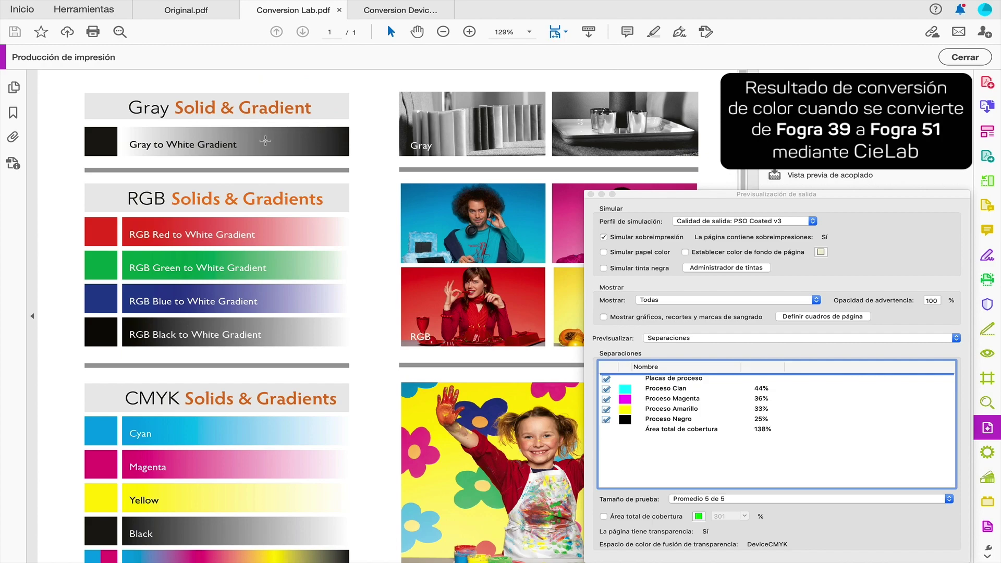
scroll(206, 259, down, 2)
scroll(206, 259, down, 5)
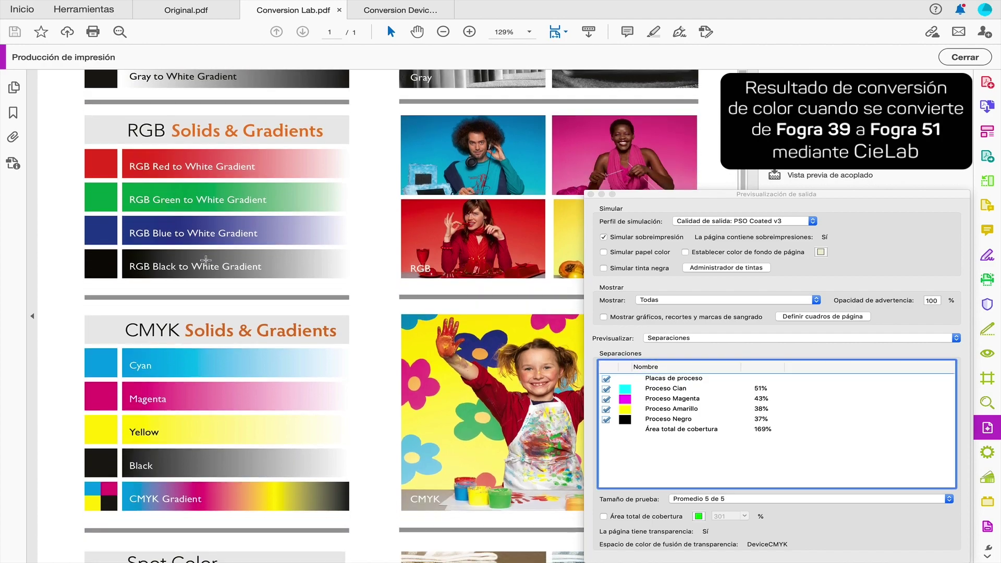
scroll(206, 259, down, 1)
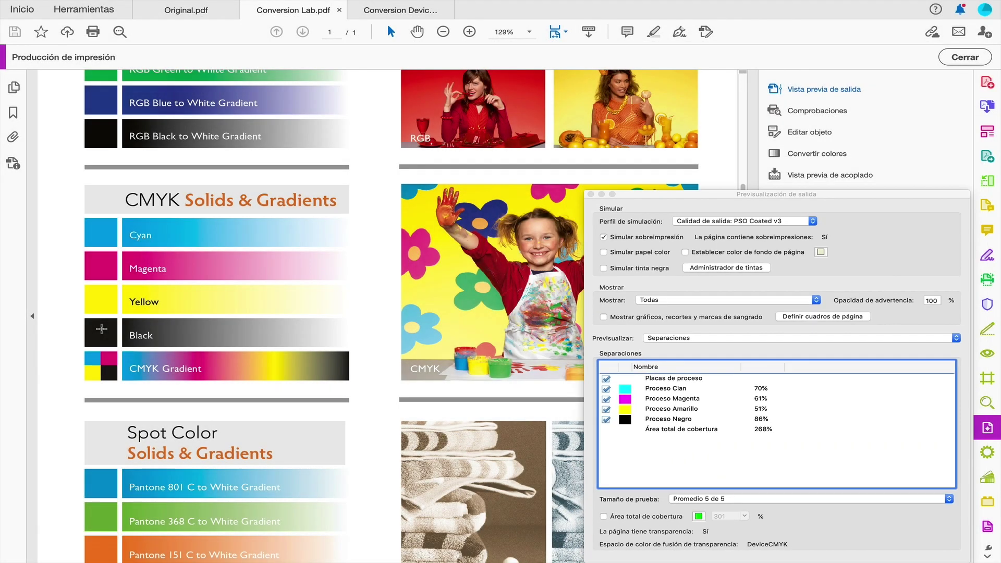
scroll(102, 328, down, 5)
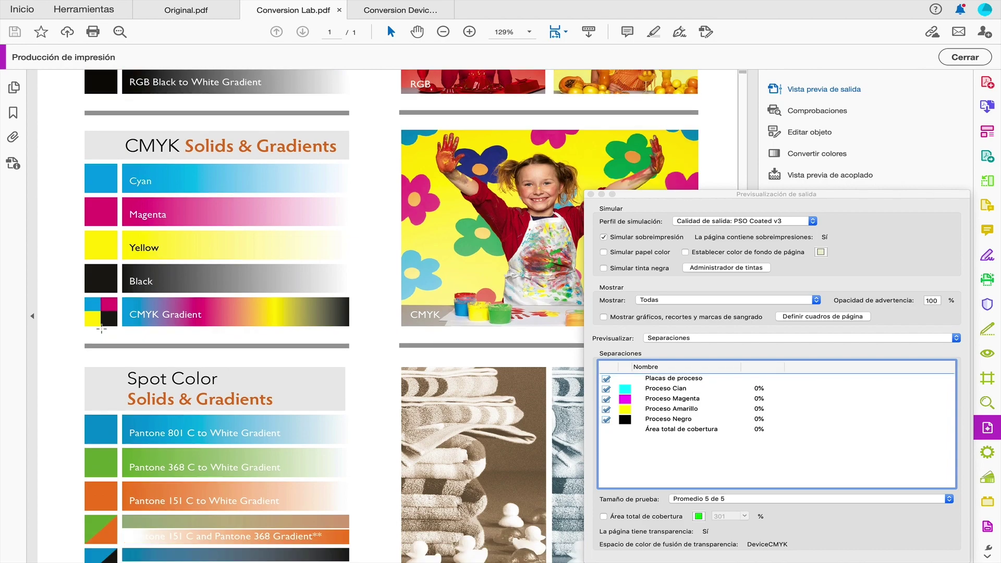
scroll(102, 329, down, 1)
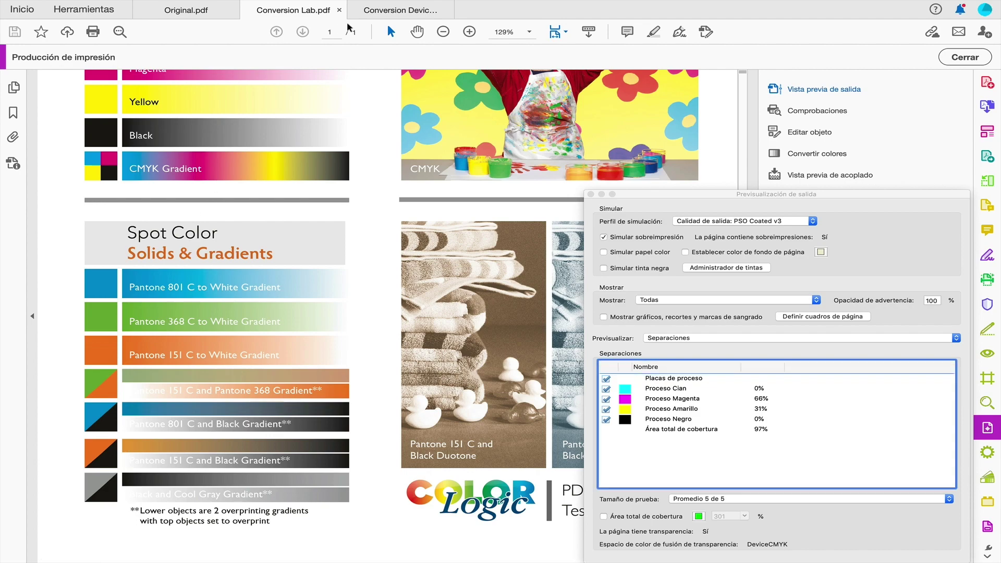
- Examine the ink separations of the gray gradient, the solid CMYK swatches and the spot color gradients in Conversion DeviceLink.pdf
click(380, 12)
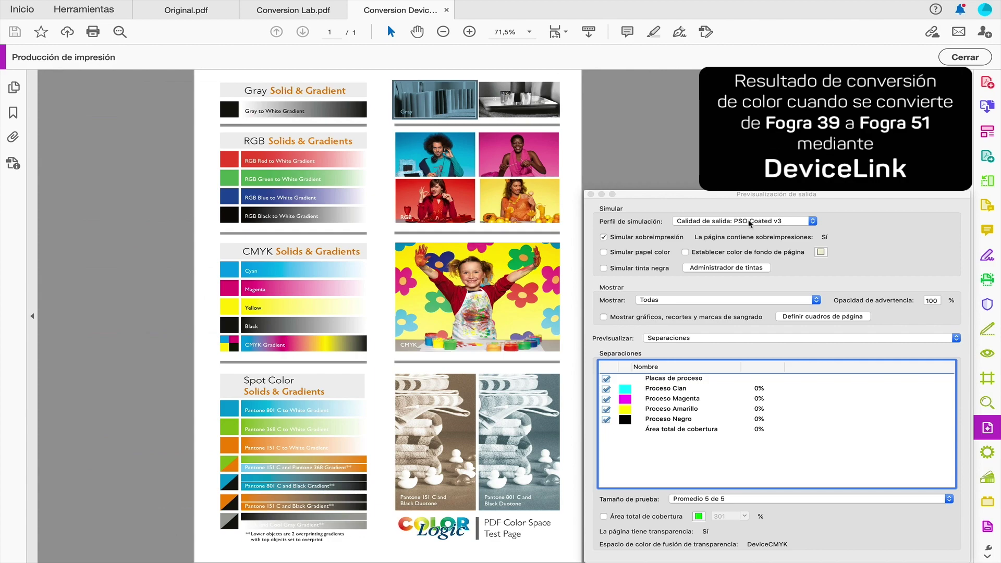
click(470, 32)
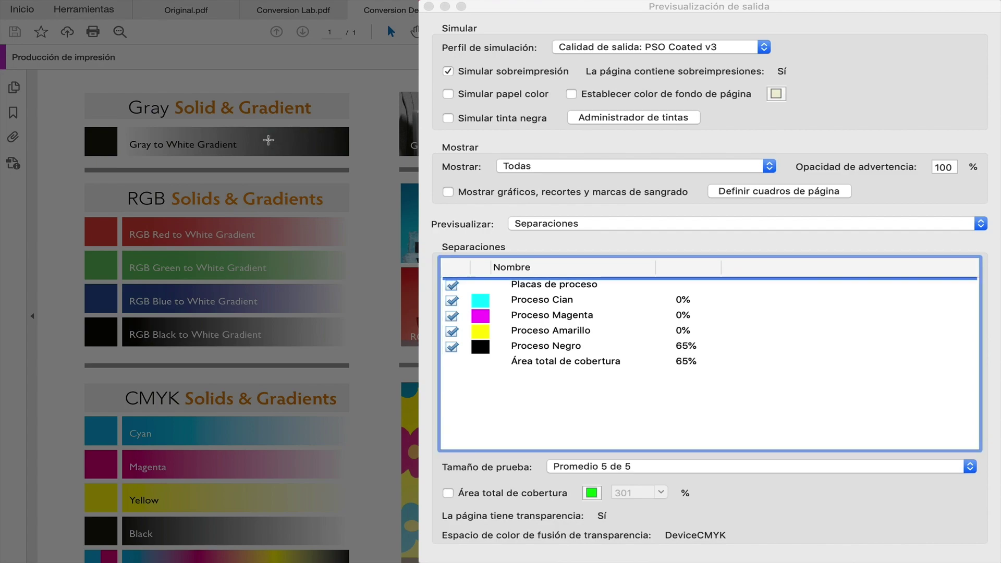
scroll(260, 224, down, 5)
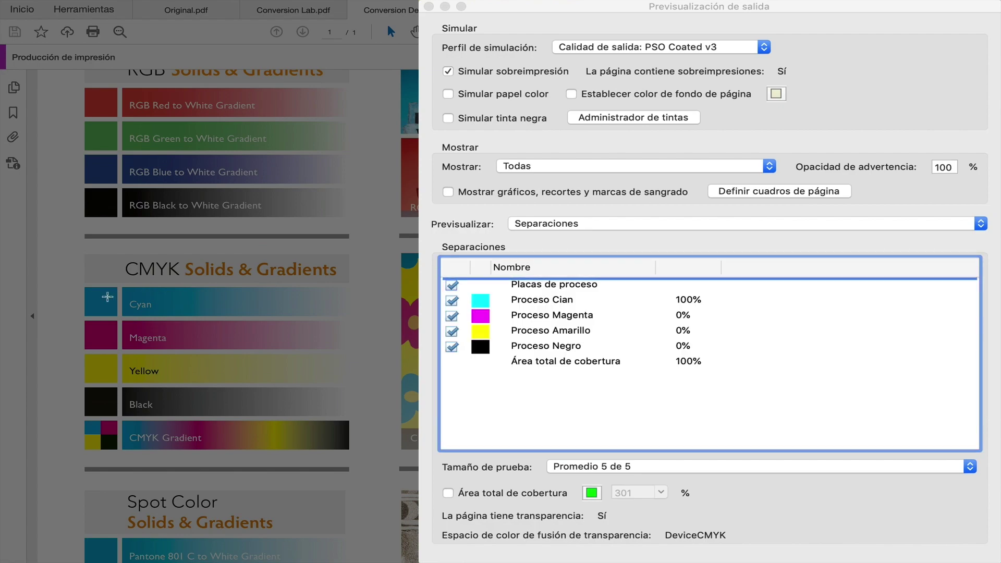
scroll(108, 297, down, 3)
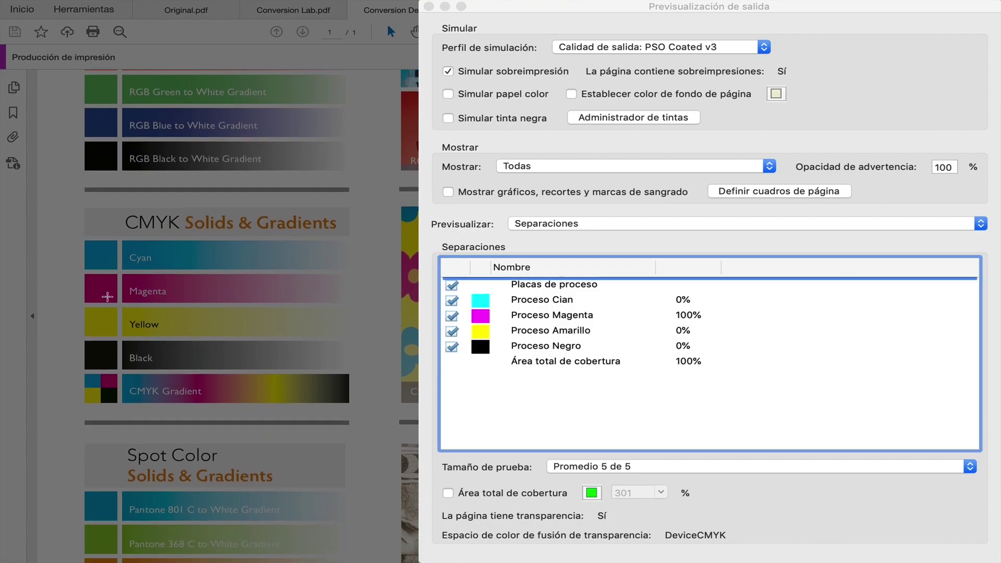
scroll(107, 297, down, 2)
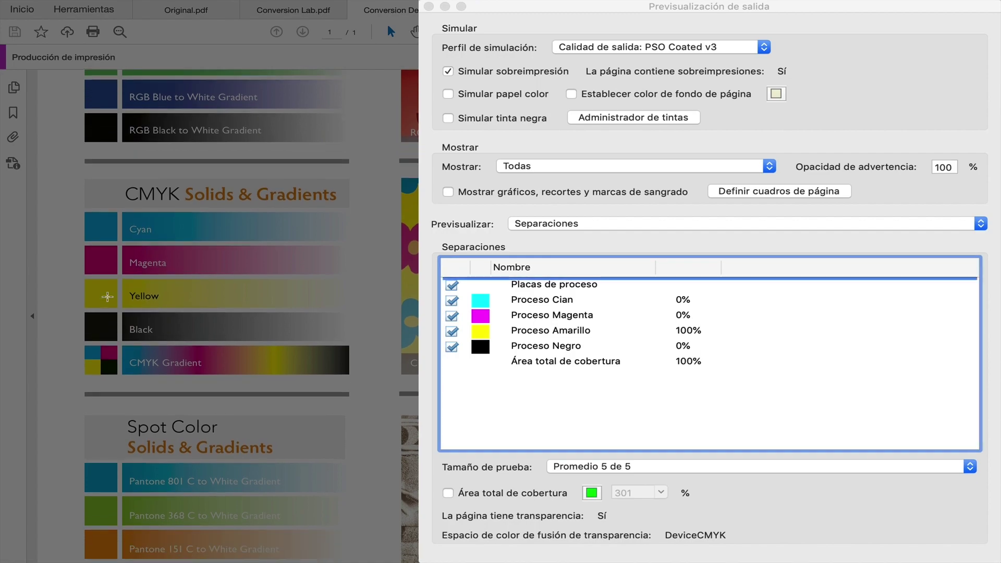
scroll(107, 297, down, 2)
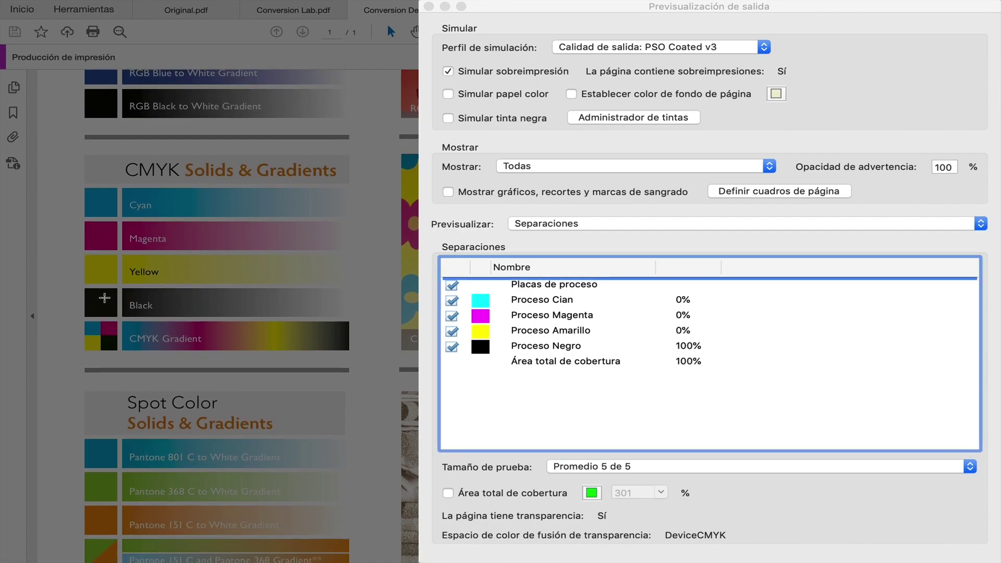
scroll(105, 298, down, 8)
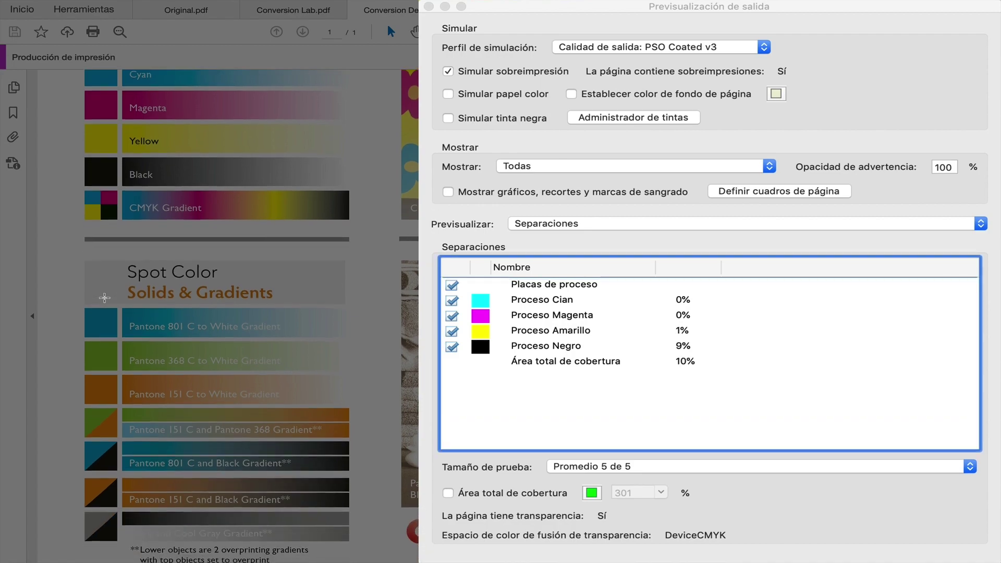
scroll(105, 298, down, 3)
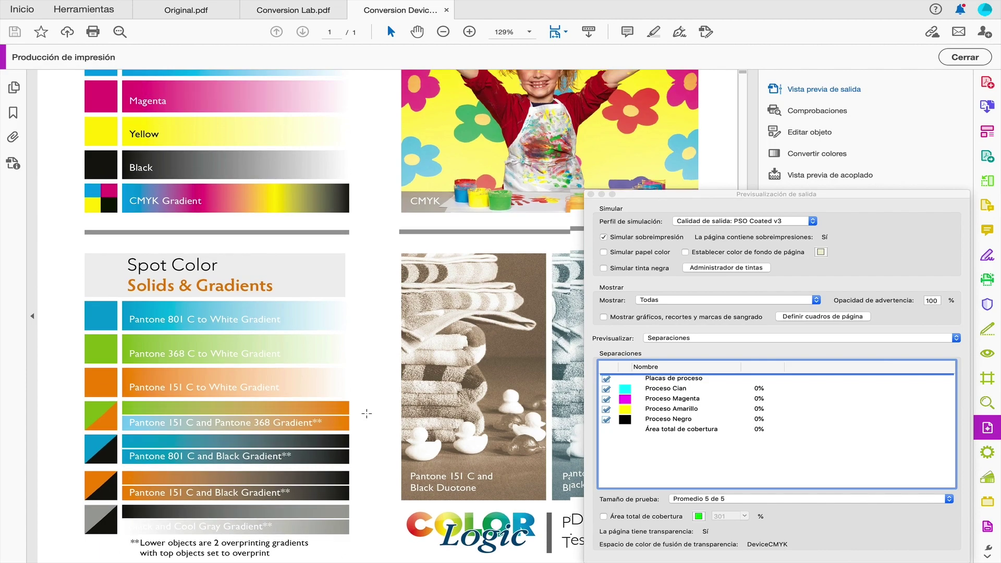
scroll(367, 414, up, 3)
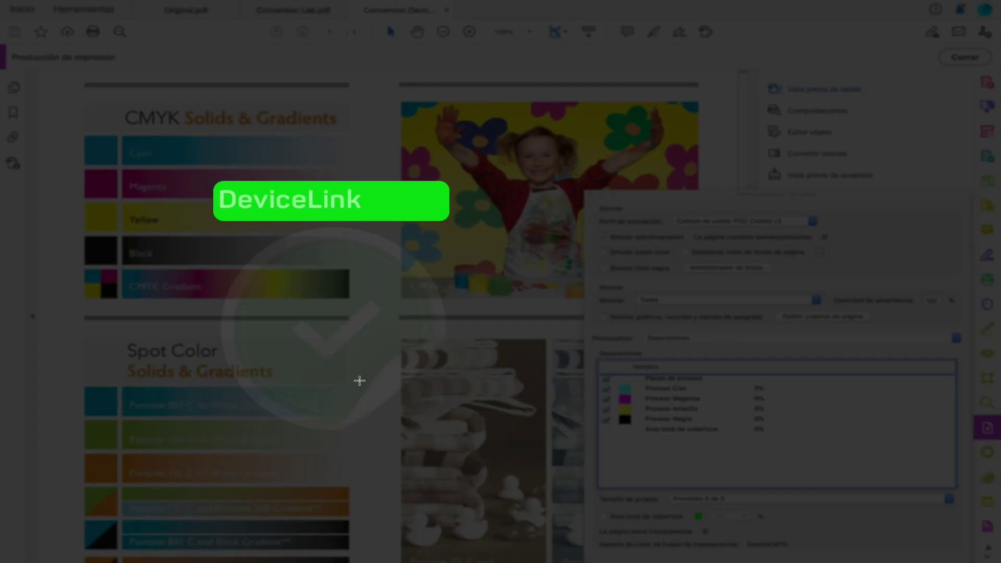
scroll(366, 413, up, 2)
scroll(391, 313, up, 3)
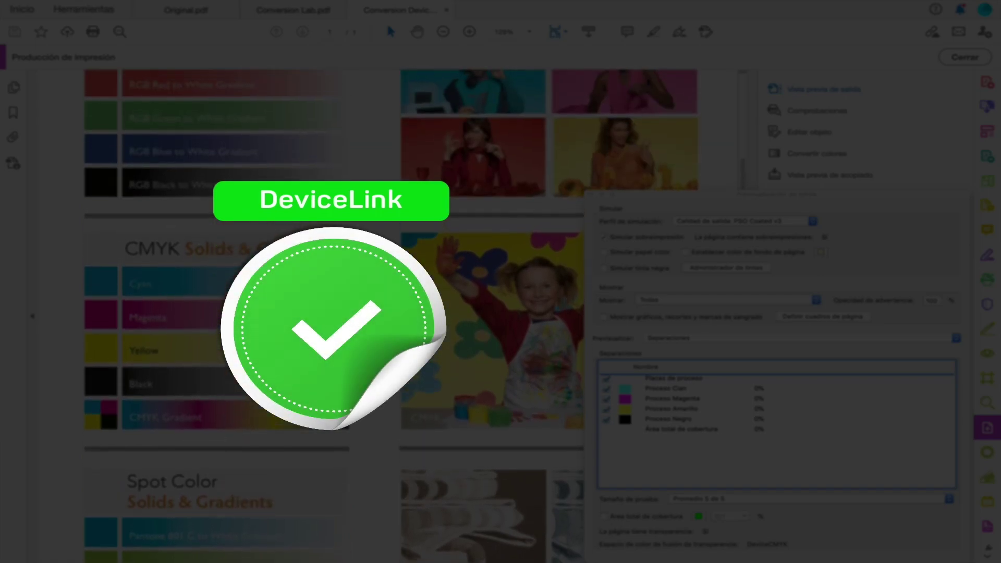
scroll(391, 313, up, 5)
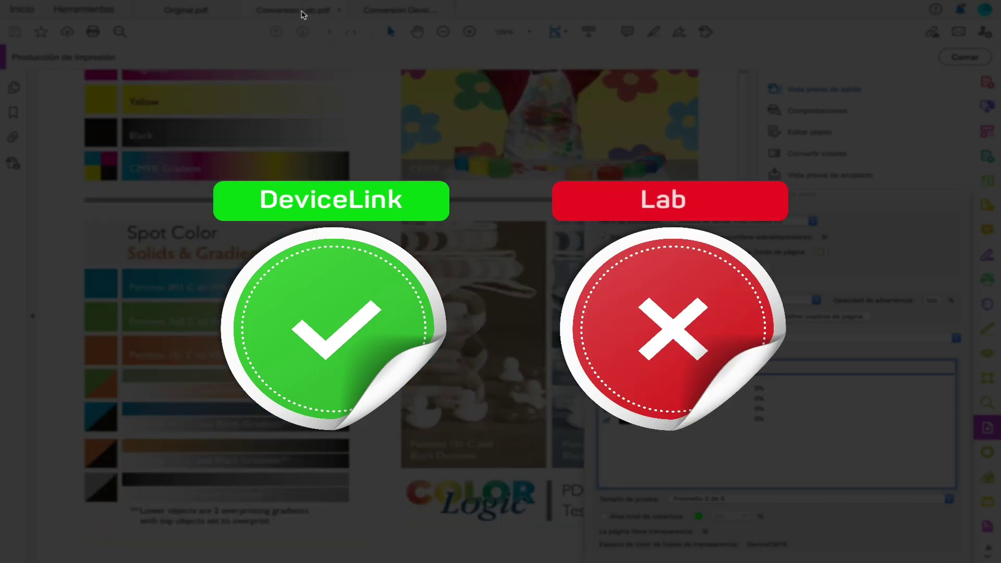
scroll(380, 145, up, 5)
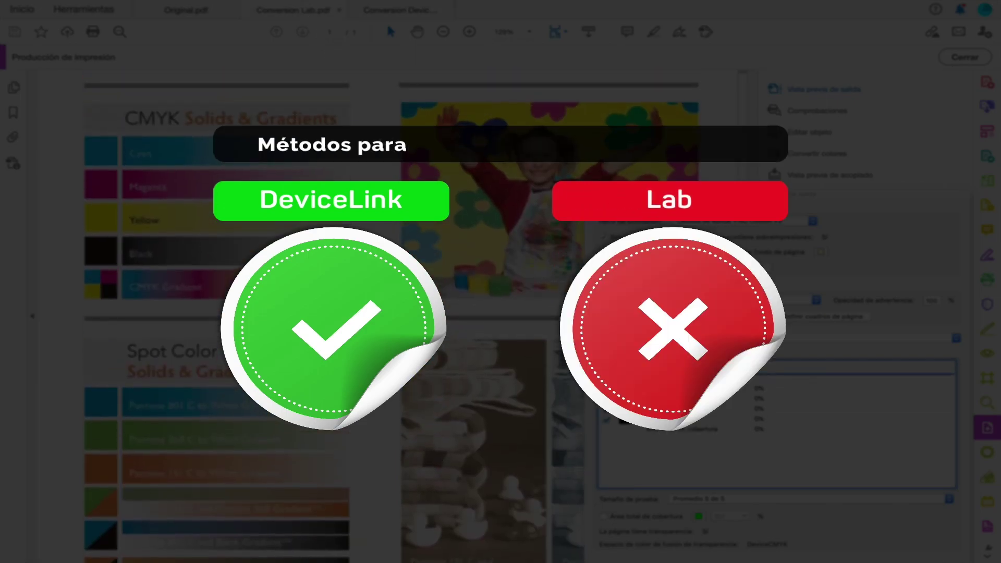
scroll(490, 313, up, 3)
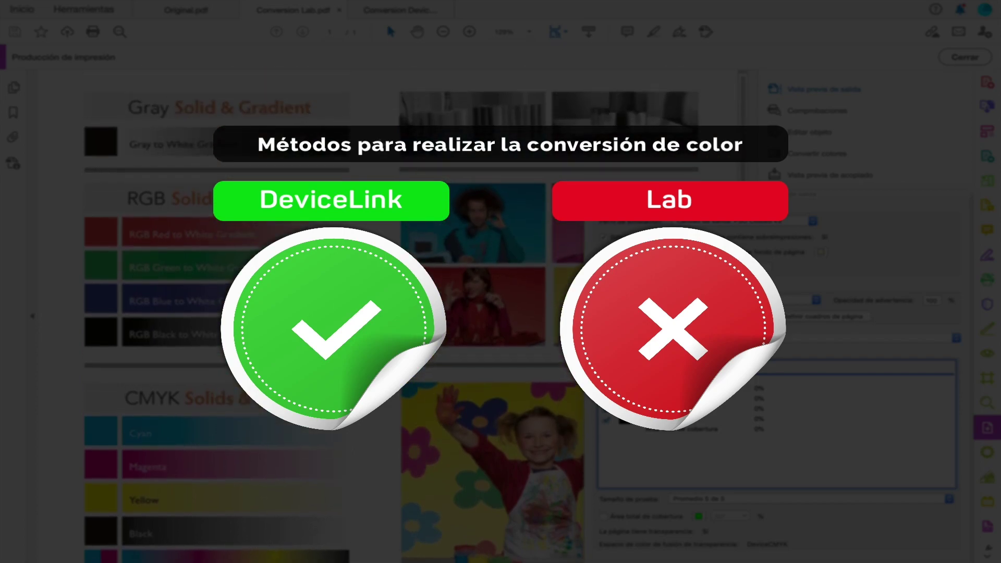